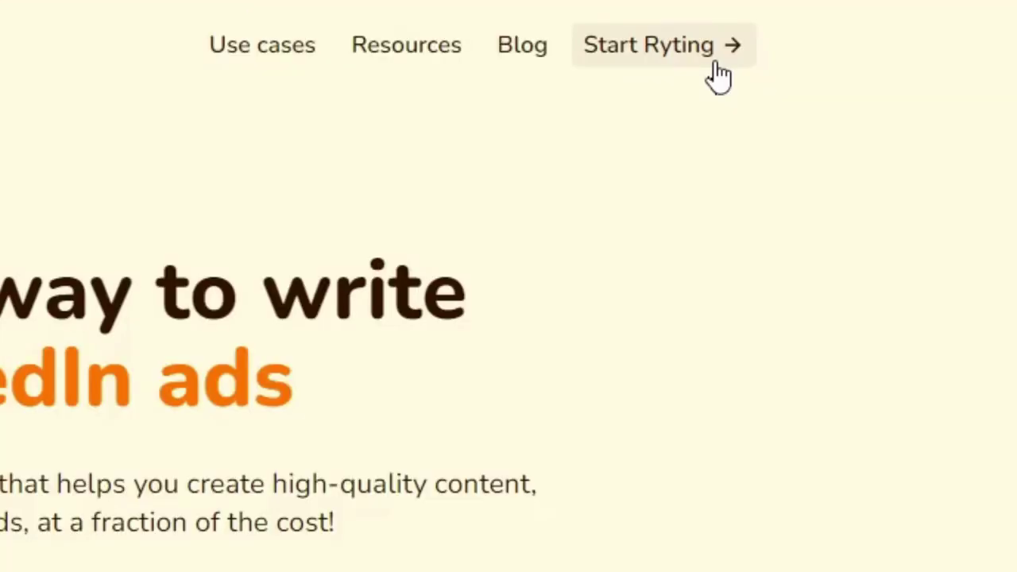
Step: Launch the Rytr writing app and open its output language list
{"action": "left_click", "coordinate": [742, 65]}
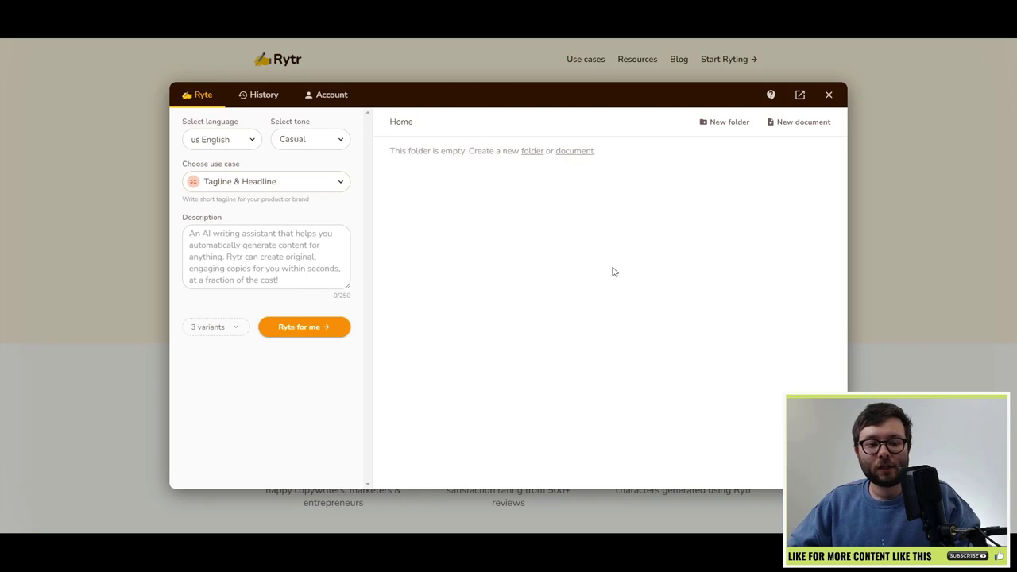
{"action": "left_click", "coordinate": [216, 141]}
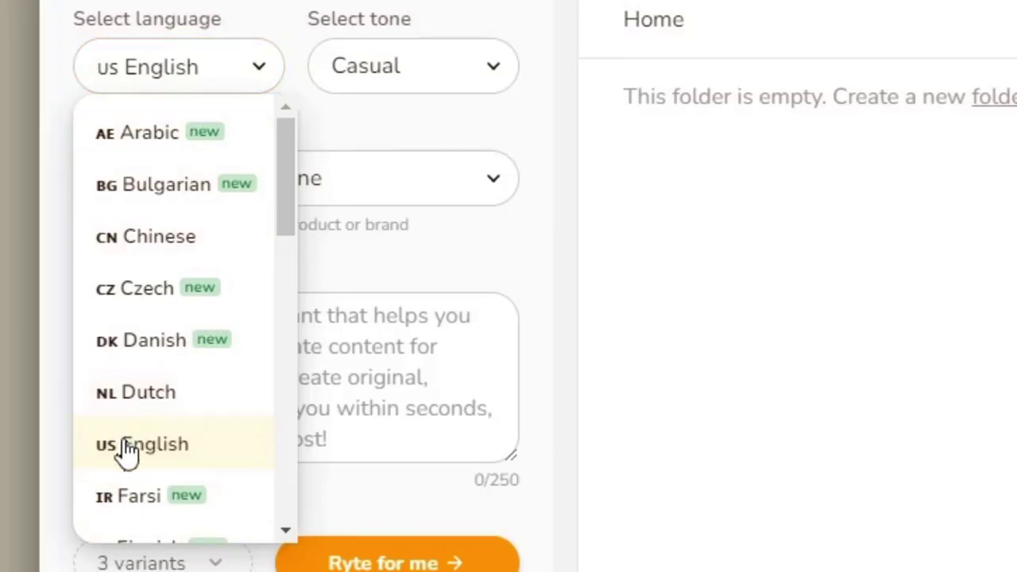
Step: Keep US English as the output language
{"action": "scroll", "coordinate": [191, 378], "scroll_direction": "down", "scroll_amount": 1}
{"action": "scroll", "coordinate": [189, 377], "scroll_direction": "down", "scroll_amount": 10}
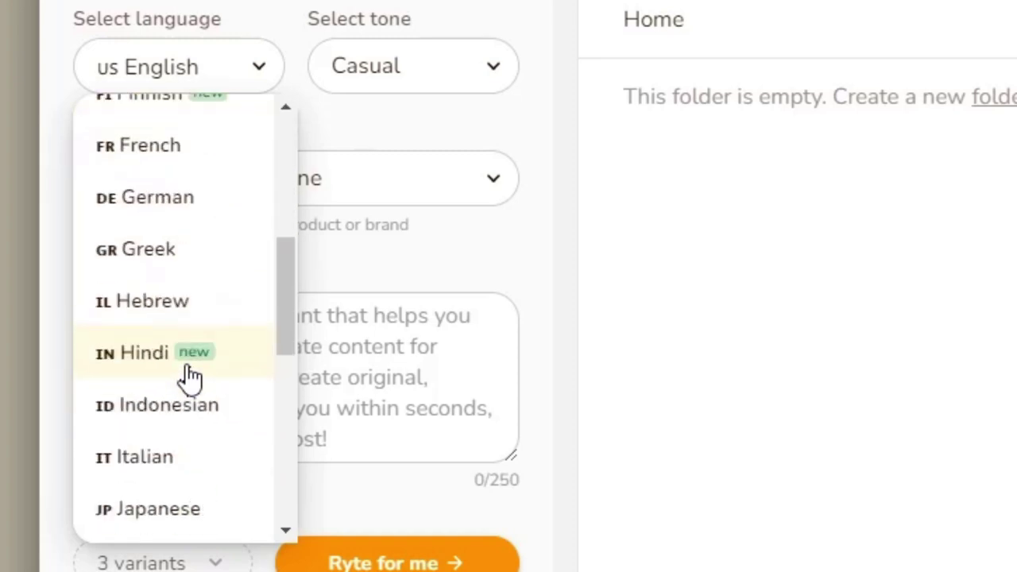
{"action": "scroll", "coordinate": [214, 393], "scroll_direction": "up", "scroll_amount": 5}
{"action": "scroll", "coordinate": [220, 402], "scroll_direction": "up", "scroll_amount": 4}
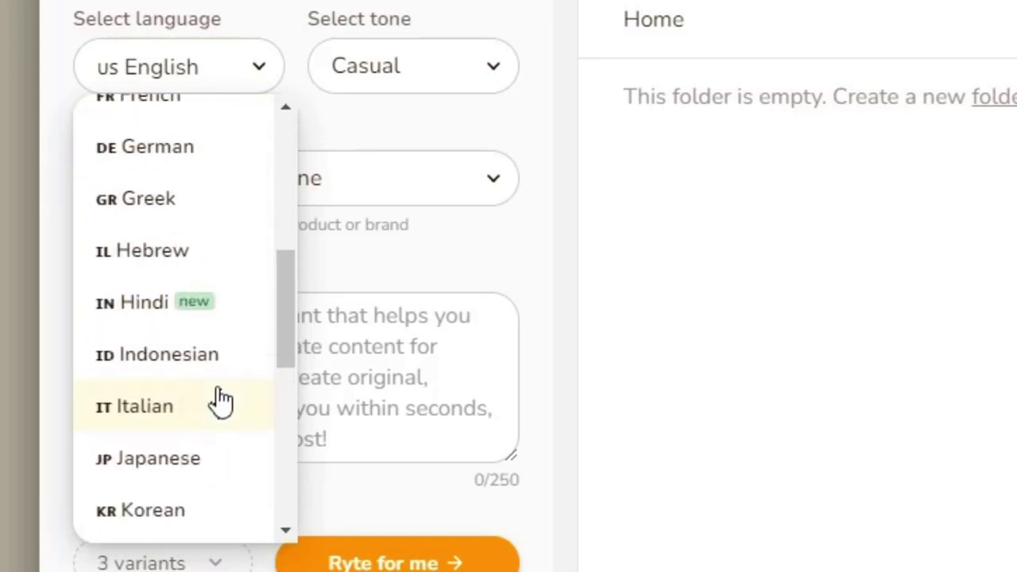
{"action": "left_click", "coordinate": [188, 223]}
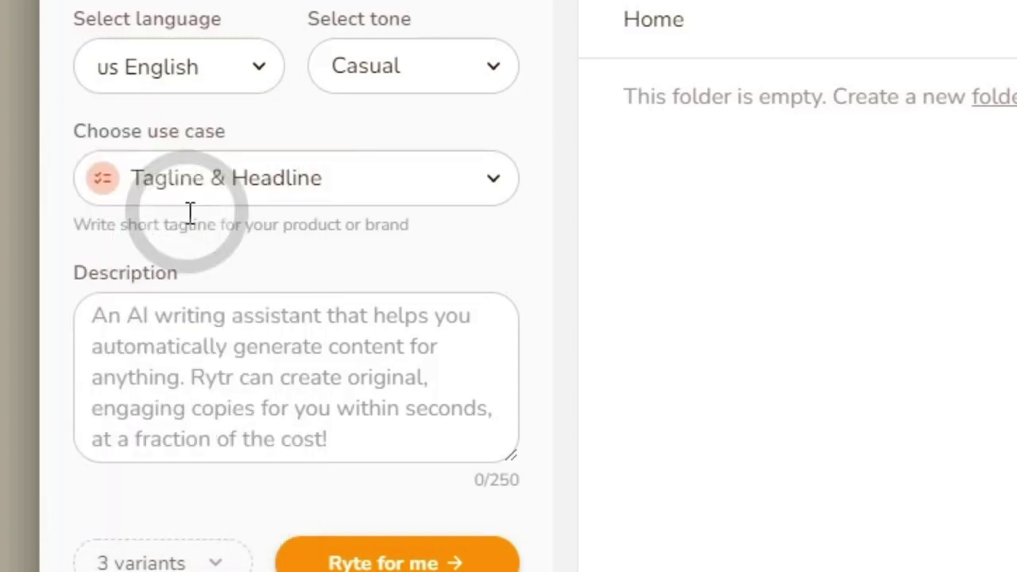
Step: Change the writing tone from Casual to Formal
{"action": "left_click", "coordinate": [437, 79]}
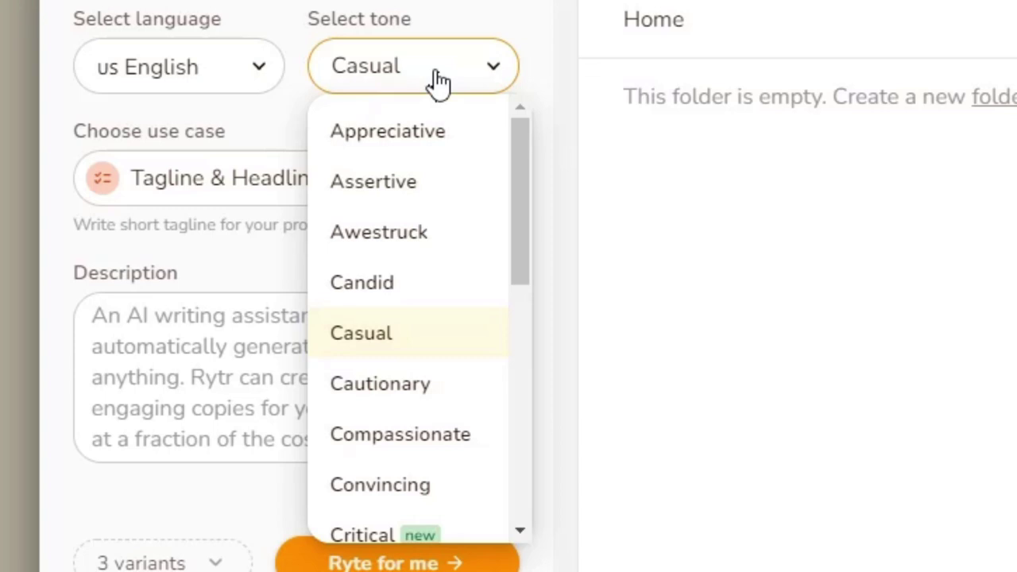
{"action": "scroll", "coordinate": [433, 348], "scroll_direction": "down", "scroll_amount": 5}
{"action": "scroll", "coordinate": [429, 346], "scroll_direction": "down", "scroll_amount": 3}
{"action": "scroll", "coordinate": [425, 345], "scroll_direction": "up", "scroll_amount": 4}
{"action": "left_click", "coordinate": [449, 359]}
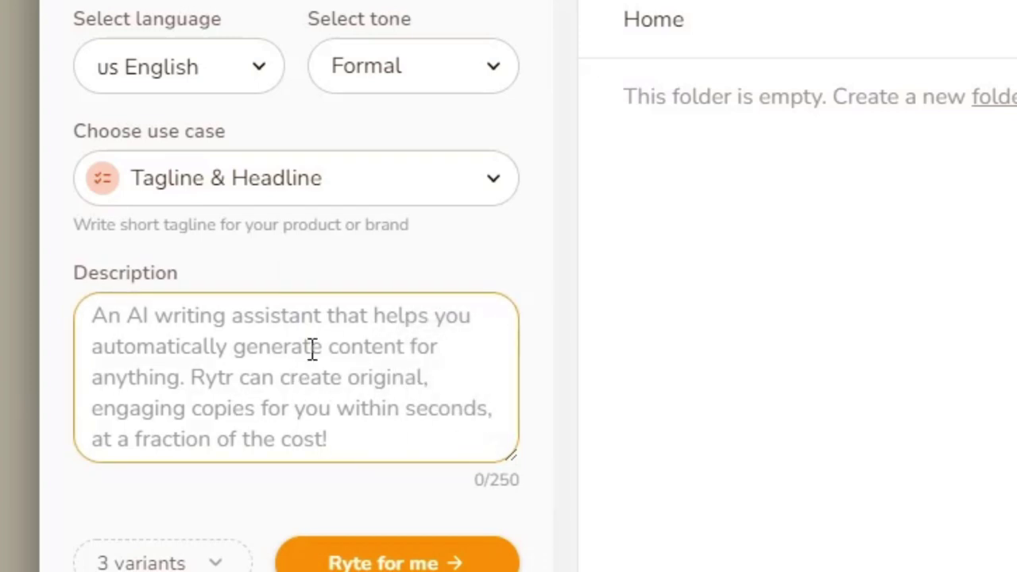
{"action": "left_click", "coordinate": [199, 195]}
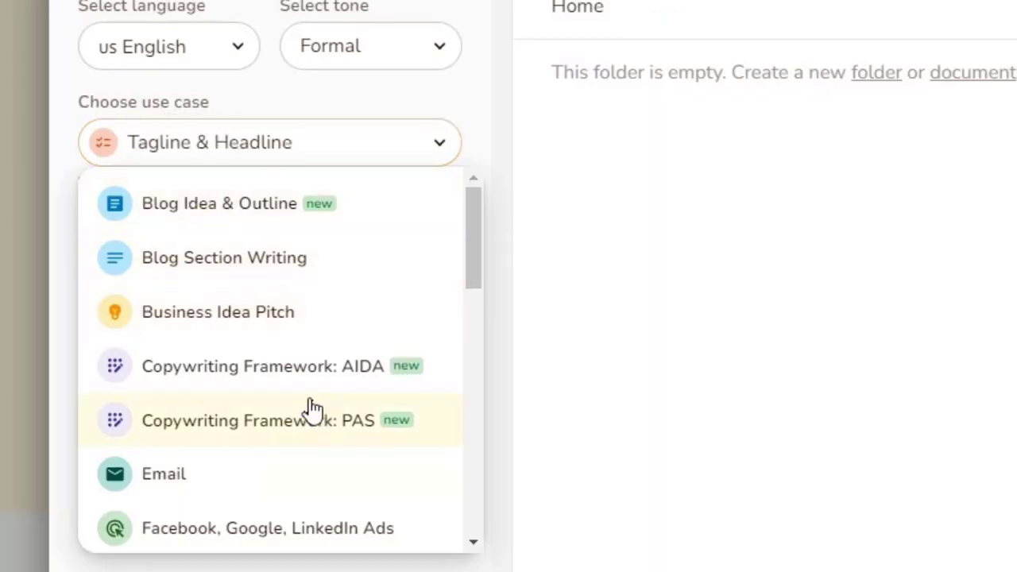
Step: Pick Blog Idea & Outline from the use case list and focus the empty Keywords field
{"action": "scroll", "coordinate": [361, 439], "scroll_direction": "down", "scroll_amount": 3}
{"action": "scroll", "coordinate": [357, 436], "scroll_direction": "up", "scroll_amount": 3}
{"action": "scroll", "coordinate": [354, 295], "scroll_direction": "down", "scroll_amount": 3}
{"action": "scroll", "coordinate": [358, 302], "scroll_direction": "down", "scroll_amount": 2}
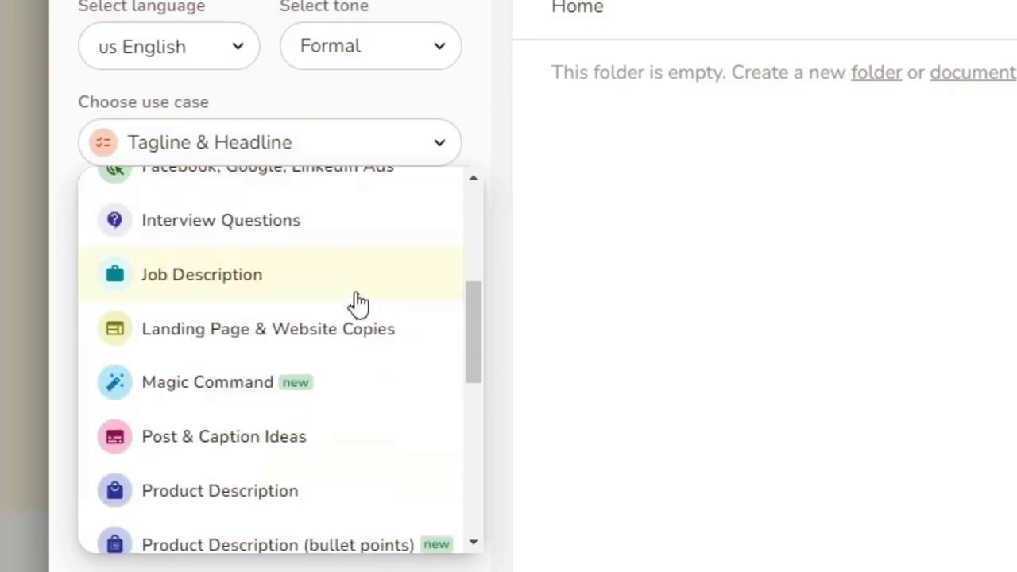
{"action": "scroll", "coordinate": [358, 302], "scroll_direction": "down", "scroll_amount": 3}
{"action": "scroll", "coordinate": [357, 302], "scroll_direction": "up", "scroll_amount": 8}
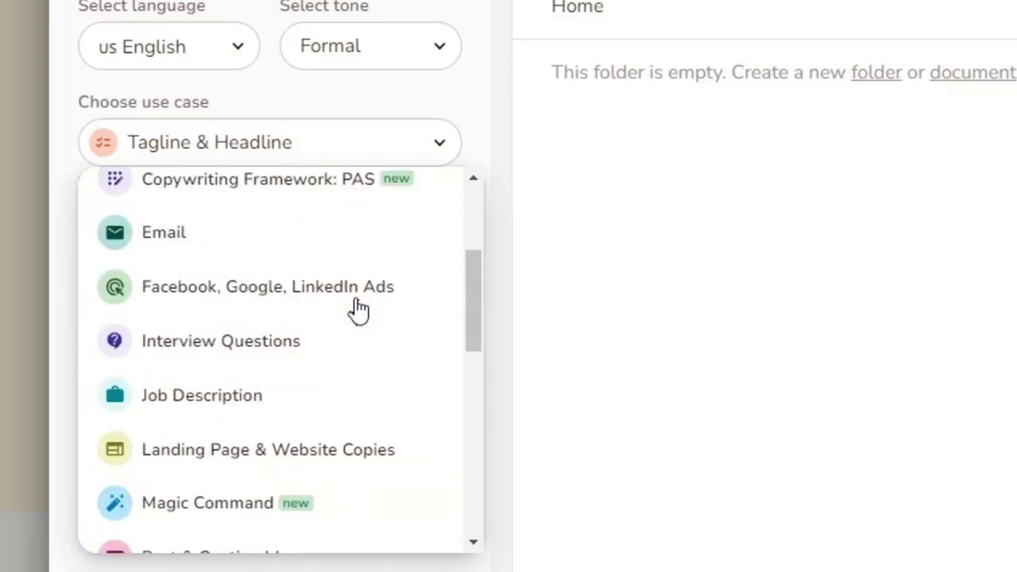
{"action": "left_click", "coordinate": [250, 216]}
{"action": "left_click", "coordinate": [350, 272]}
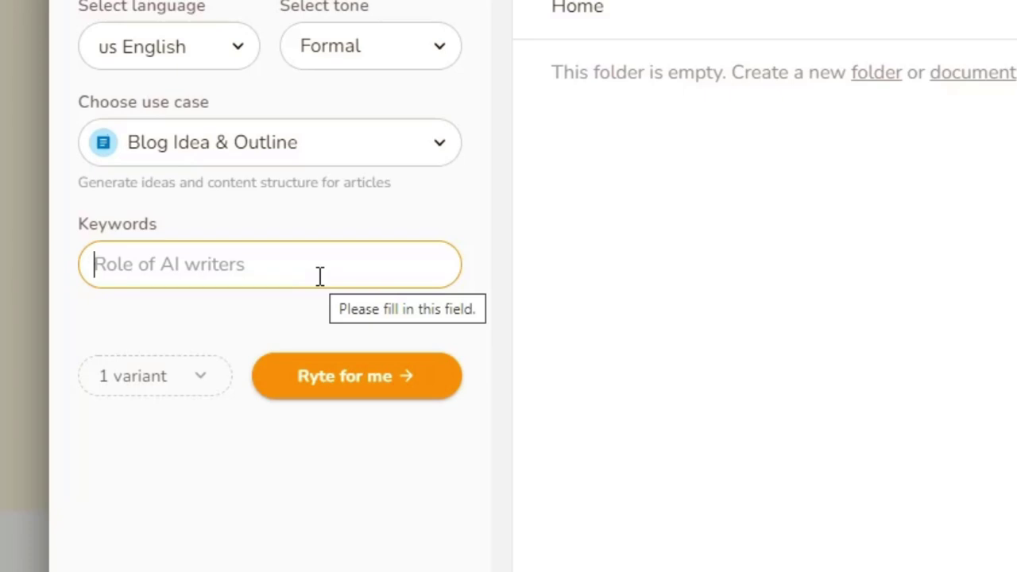
Step: Generate an outline from the keywords 'how to teach a dog to sit' and select its title line
{"action": "type", "text": "how to teach a dog to sit"}
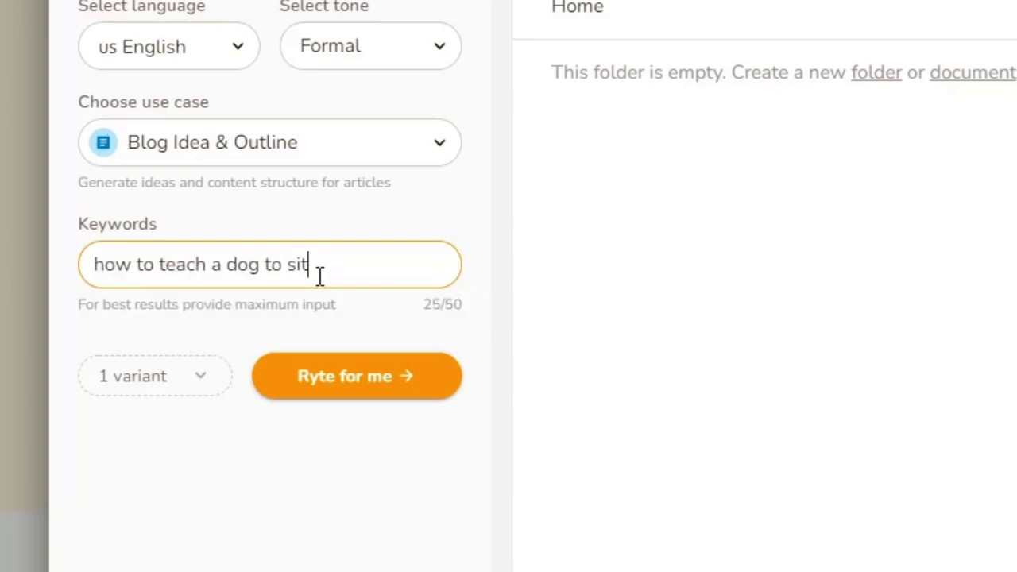
{"action": "left_click", "coordinate": [385, 402]}
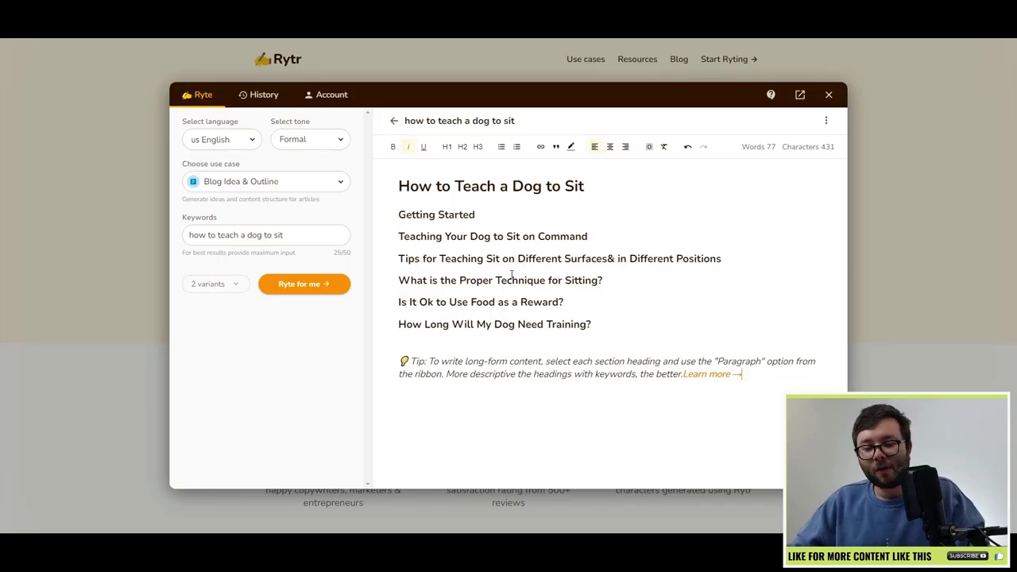
{"action": "left_click_drag", "start_coordinate": [399, 183], "coordinate": [615, 186]}
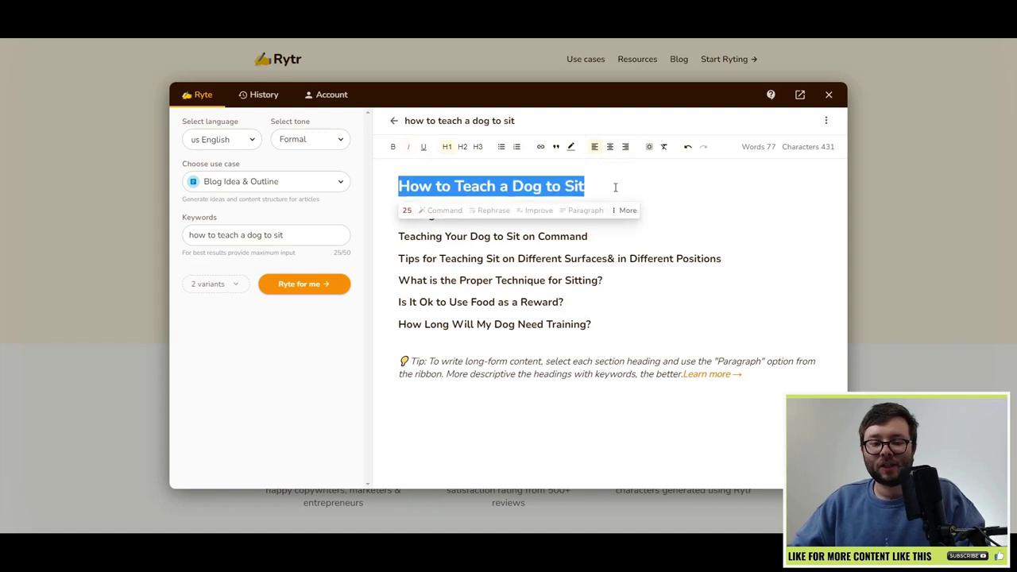
{"action": "left_click", "coordinate": [472, 260]}
{"action": "left_click_drag", "start_coordinate": [398, 185], "coordinate": [599, 186]}
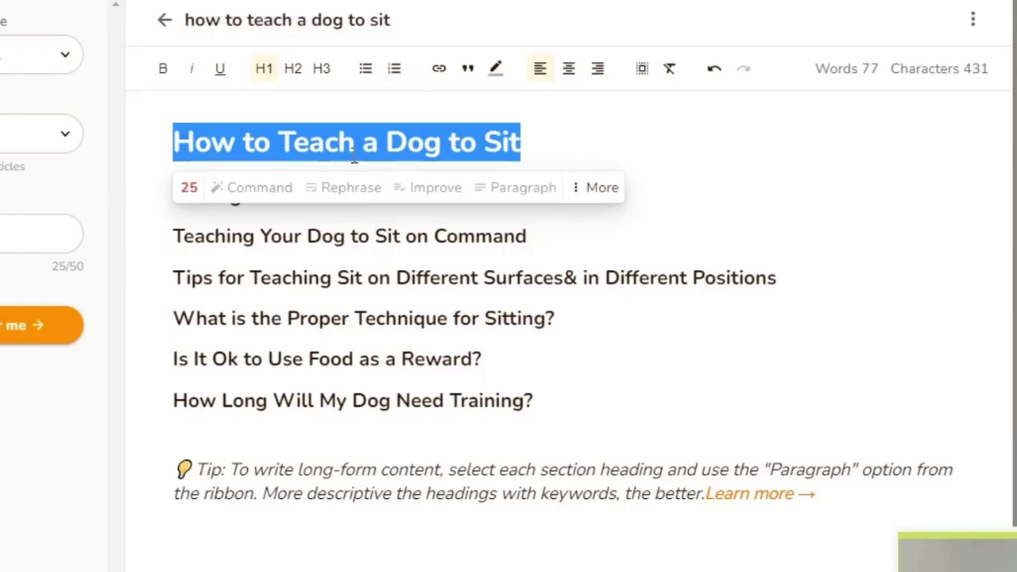
{"action": "left_click", "coordinate": [494, 187]}
{"action": "triple_click", "coordinate": [463, 188]}
Step: Delete the Getting Started heading from the outline
{"action": "left_click", "coordinate": [262, 141]}
{"action": "left_click", "coordinate": [154, 229]}
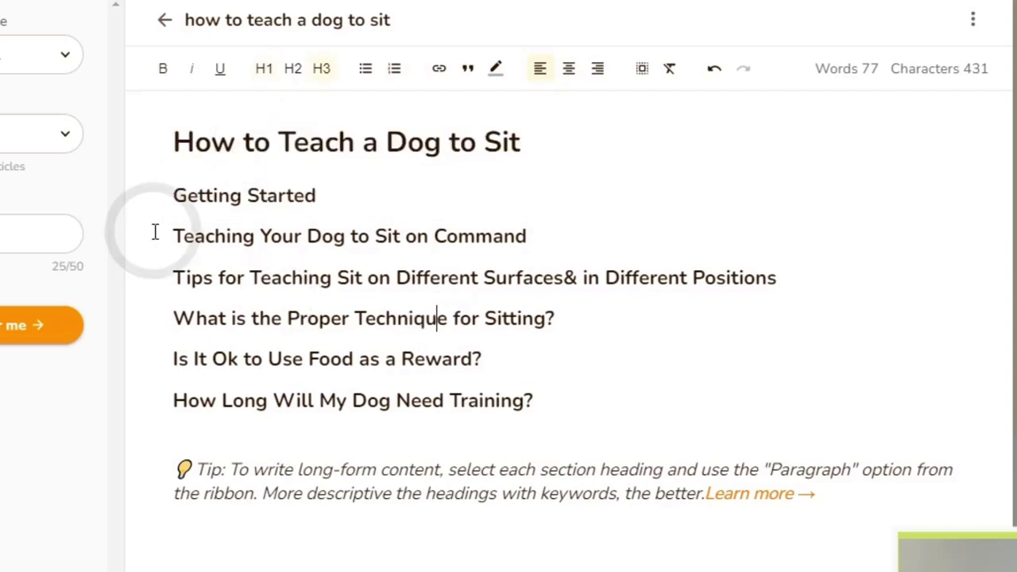
{"action": "left_click_drag", "start_coordinate": [191, 196], "coordinate": [424, 195]}
{"action": "triple_click", "coordinate": [250, 191]}
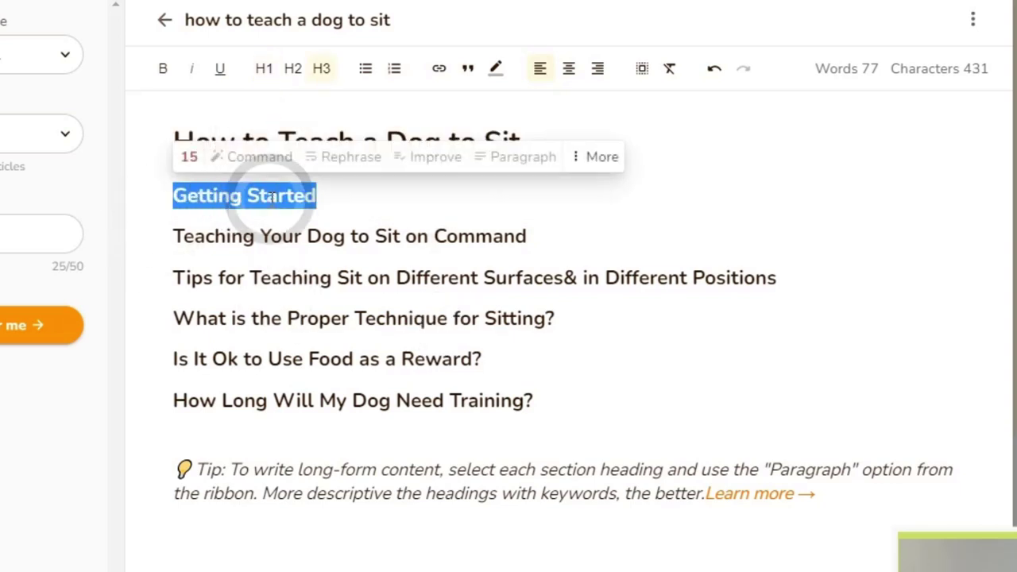
{"action": "key", "text": "BackSpace"}
{"action": "key", "text": "BackSpace"}
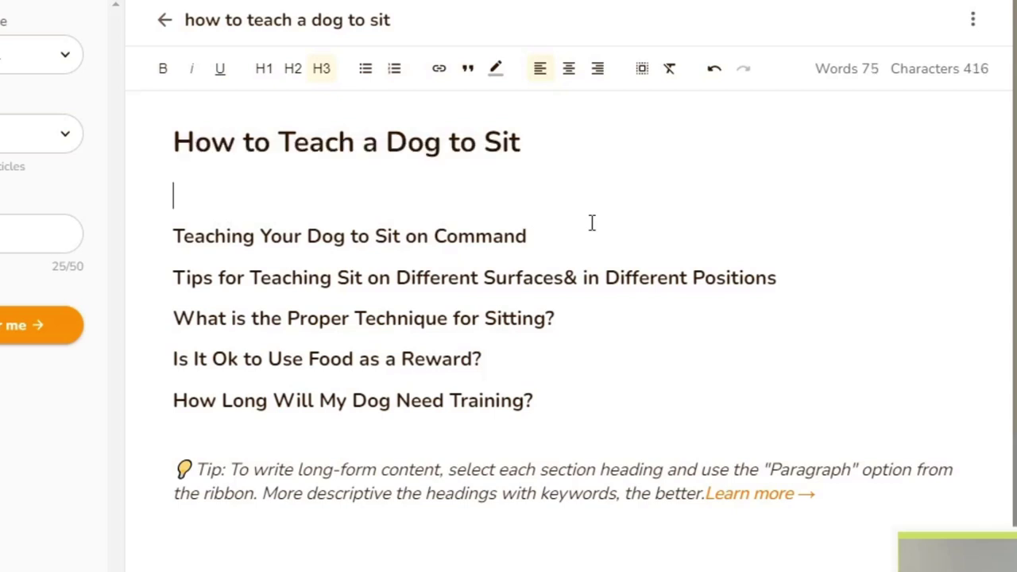
Step: Add a space before the ampersand in 'Surfaces&' in the Tips heading
{"action": "left_click_drag", "start_coordinate": [228, 195], "coordinate": [604, 191]}
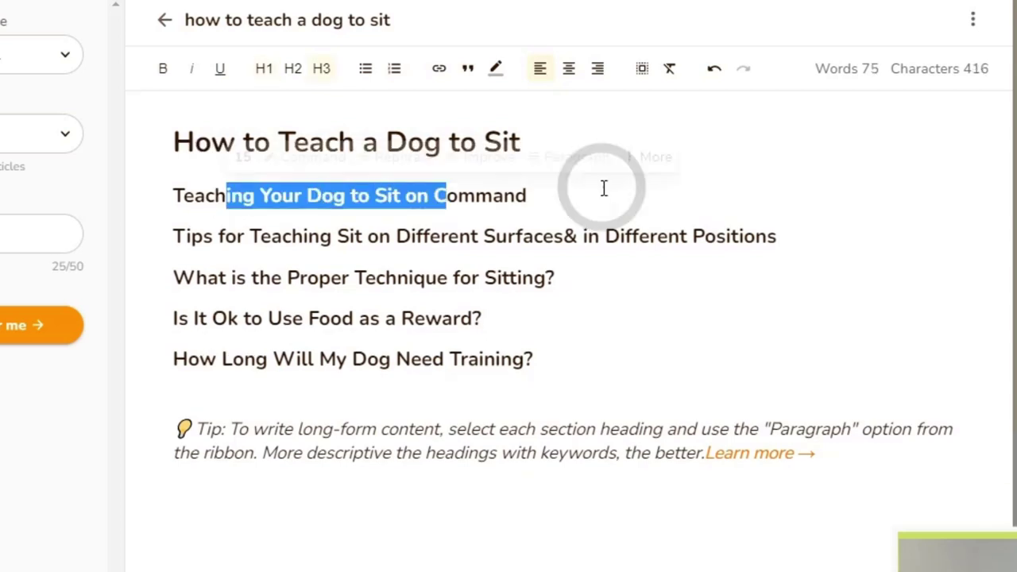
{"action": "left_click", "coordinate": [604, 216]}
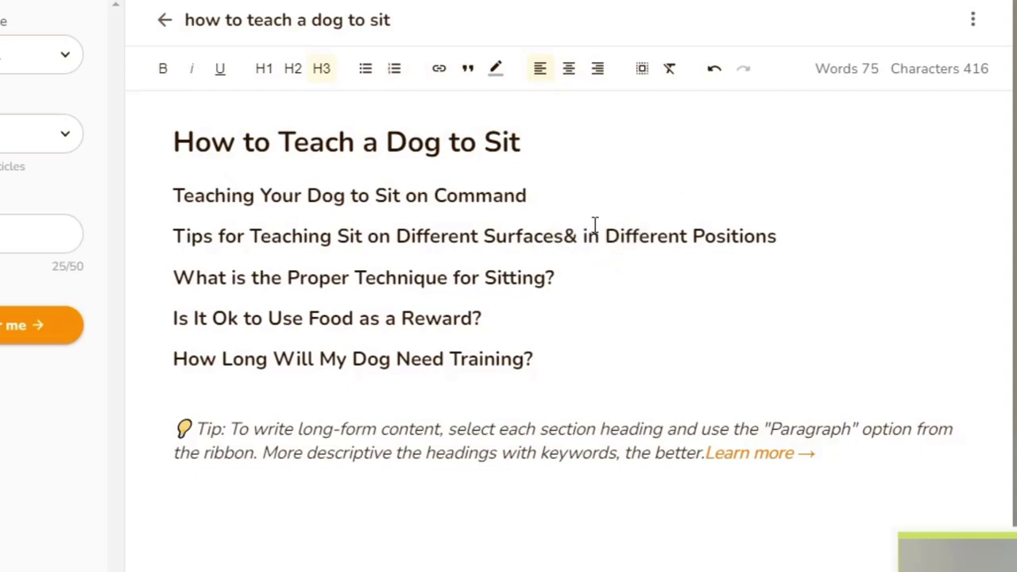
{"action": "left_click_drag", "start_coordinate": [221, 239], "coordinate": [508, 241]}
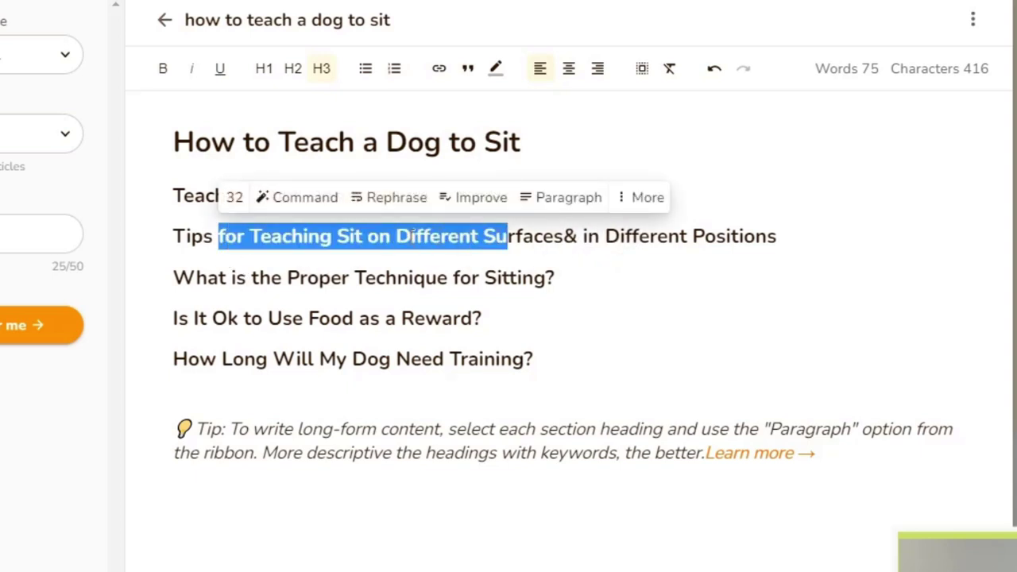
{"action": "left_click", "coordinate": [413, 233]}
{"action": "left_click", "coordinate": [565, 236]}
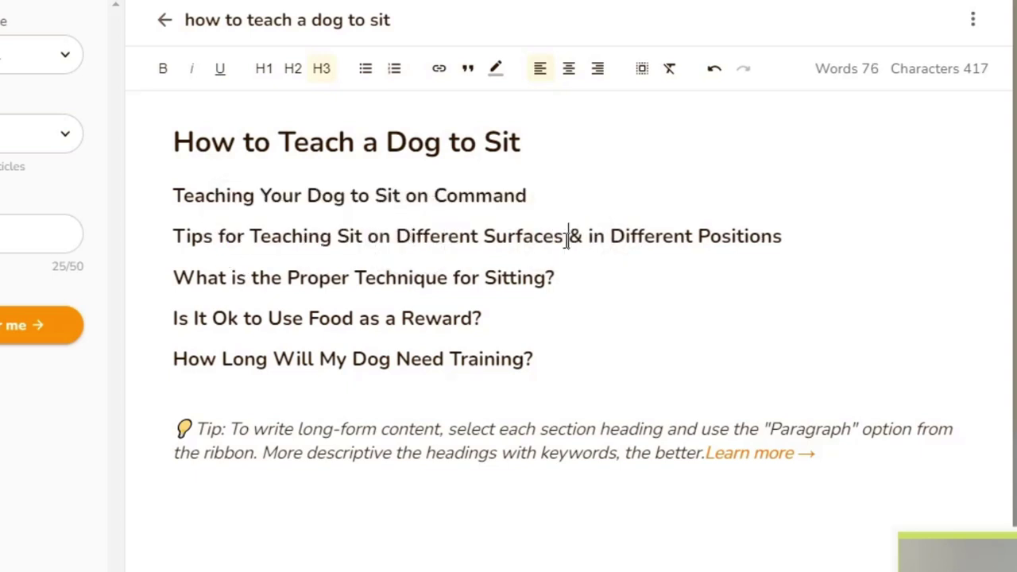
Step: Review the Proper Technique, food reward and training duration headings by selecting each
{"action": "left_click_drag", "start_coordinate": [197, 277], "coordinate": [521, 277]}
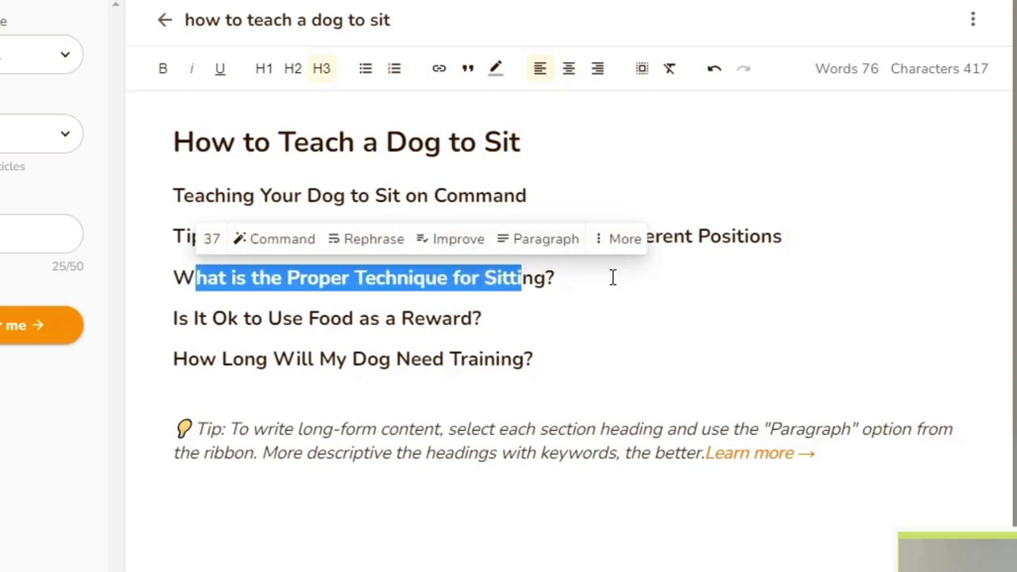
{"action": "left_click", "coordinate": [612, 277]}
{"action": "left_click_drag", "start_coordinate": [201, 318], "coordinate": [529, 318]}
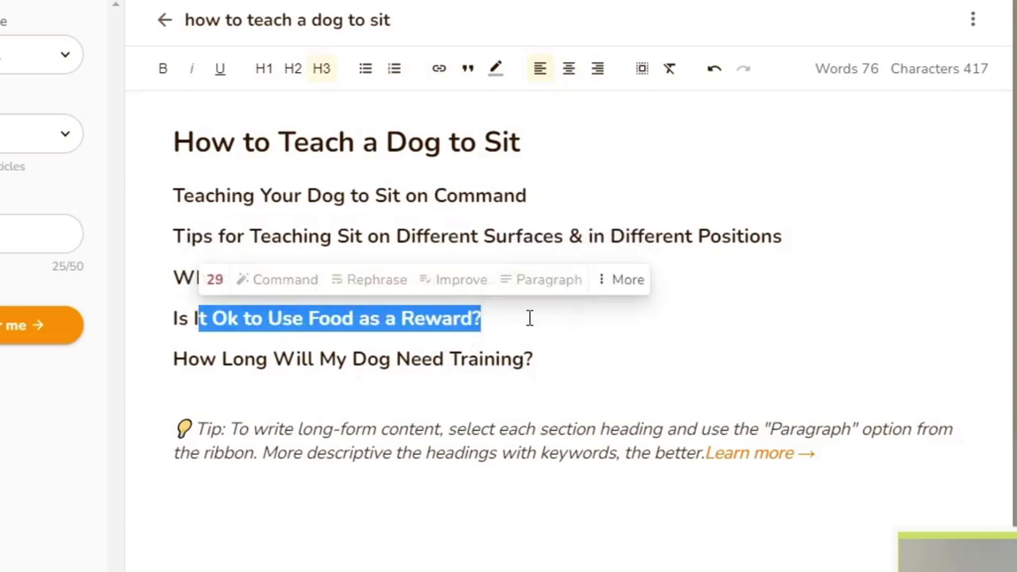
{"action": "left_click_drag", "start_coordinate": [270, 360], "coordinate": [640, 361]}
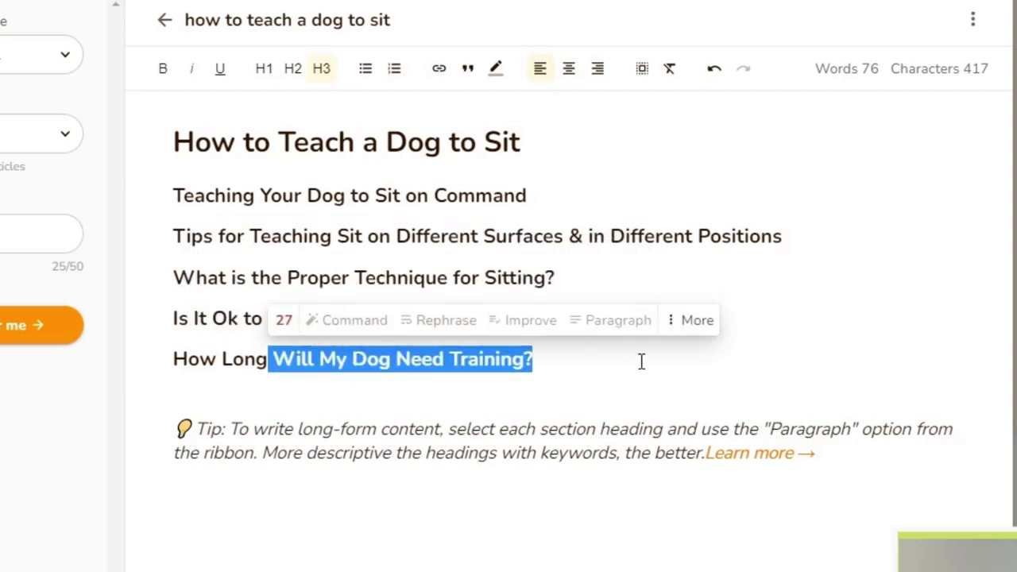
{"action": "left_click", "coordinate": [196, 432]}
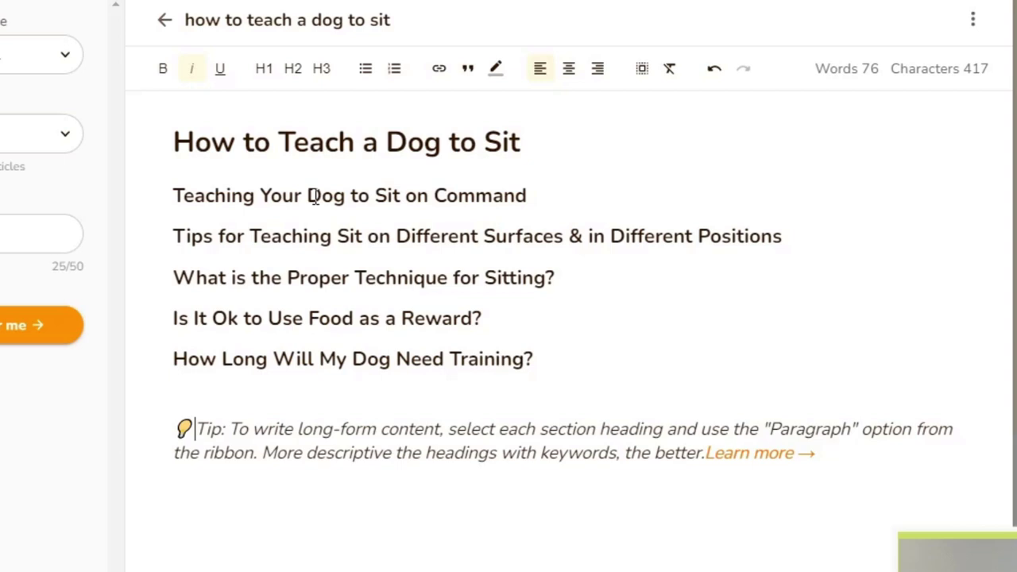
{"action": "triple_click", "coordinate": [231, 197]}
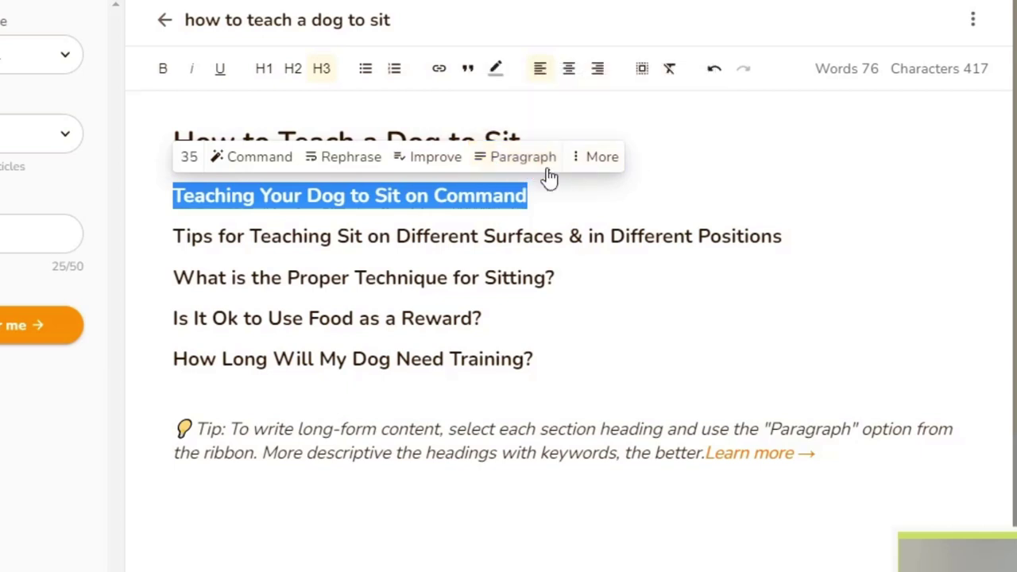
{"action": "left_click", "coordinate": [588, 165]}
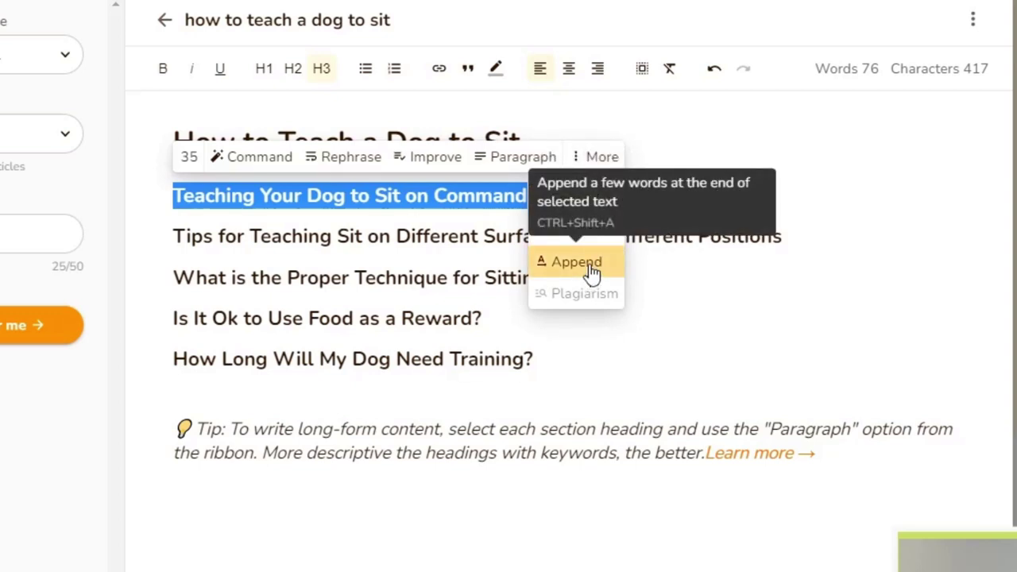
{"action": "left_click", "coordinate": [493, 236]}
{"action": "left_click_drag", "start_coordinate": [174, 196], "coordinate": [427, 197]}
{"action": "left_click", "coordinate": [644, 206]}
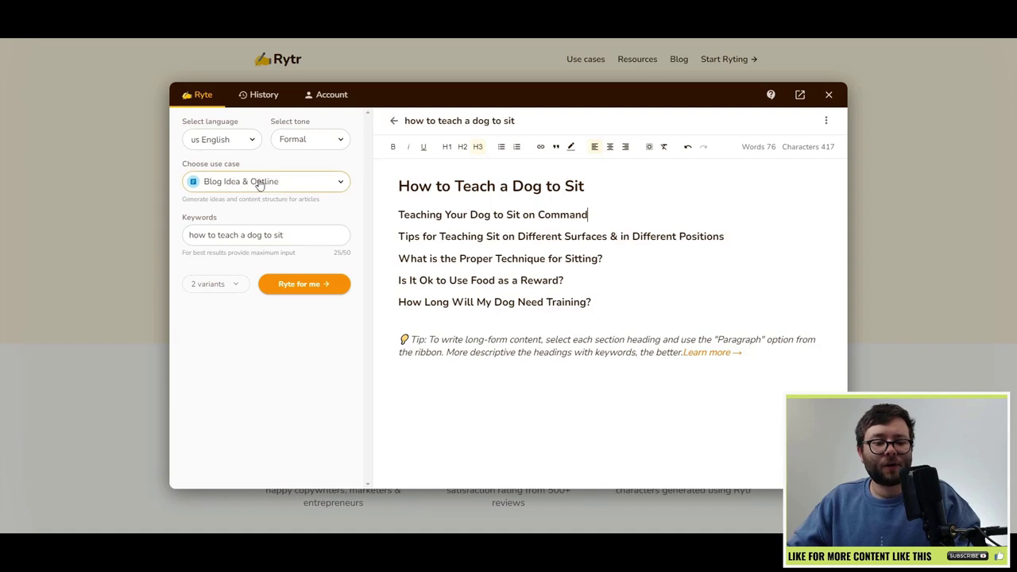
Step: Pick Copywriting Framework: PAS from the use case list
{"action": "left_click", "coordinate": [215, 183]}
{"action": "scroll", "coordinate": [268, 254], "scroll_direction": "down", "scroll_amount": 2}
{"action": "left_click", "coordinate": [273, 251]}
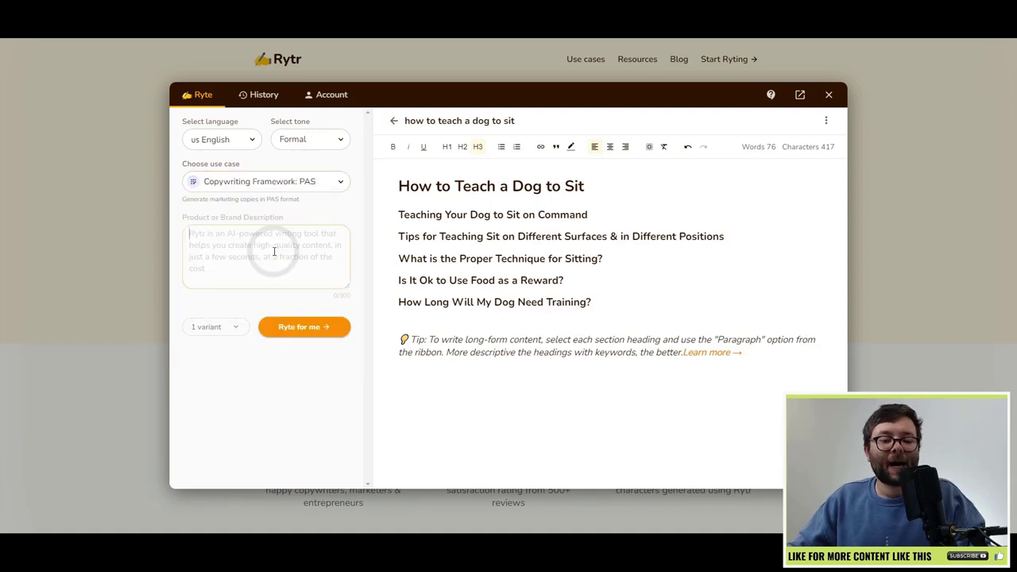